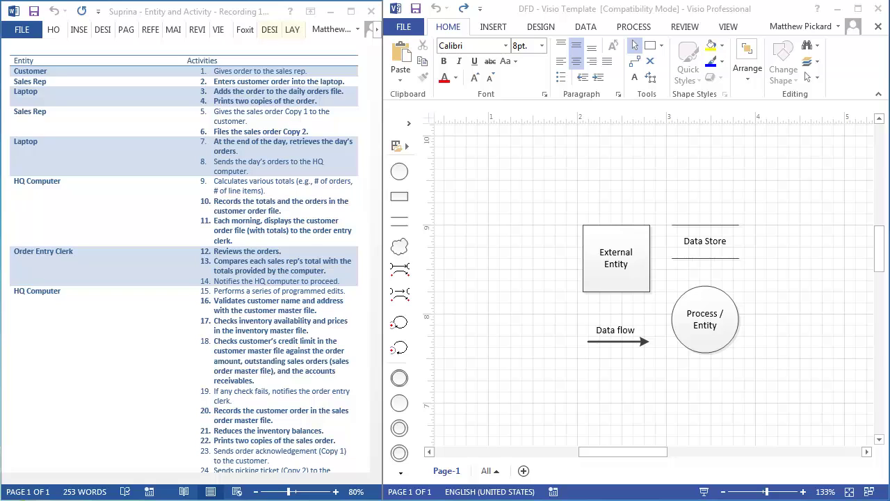
Delete the Data Store shape from the page.
{"action": "mouse_move", "coordinate": [9, 49]}
{"action": "left_mouse_down"}
{"action": "mouse_move", "coordinate": [9, 100]}
{"action": "mouse_move", "coordinate": [376, 48]}
{"action": "mouse_move", "coordinate": [5, 66]}
{"action": "left_mouse_up"}
{"action": "mouse_move", "coordinate": [145, 102]}
{"action": "left_mouse_down"}
{"action": "mouse_move", "coordinate": [188, 96]}
{"action": "mouse_move", "coordinate": [178, 120]}
{"action": "left_mouse_up"}
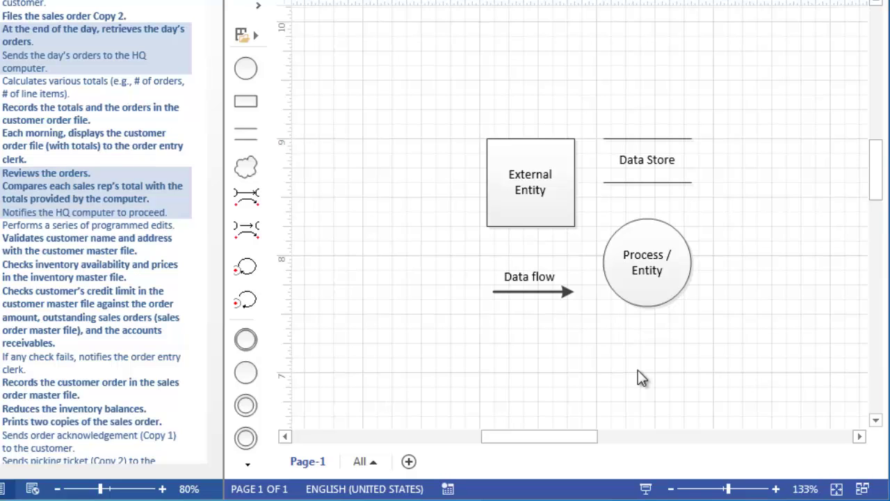
{"action": "left_click", "coordinate": [654, 183]}
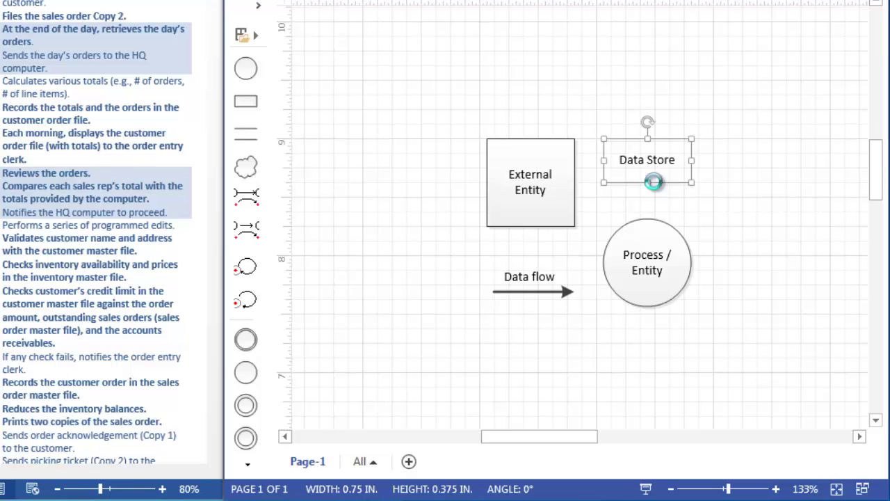
{"action": "key", "text": "Delete"}
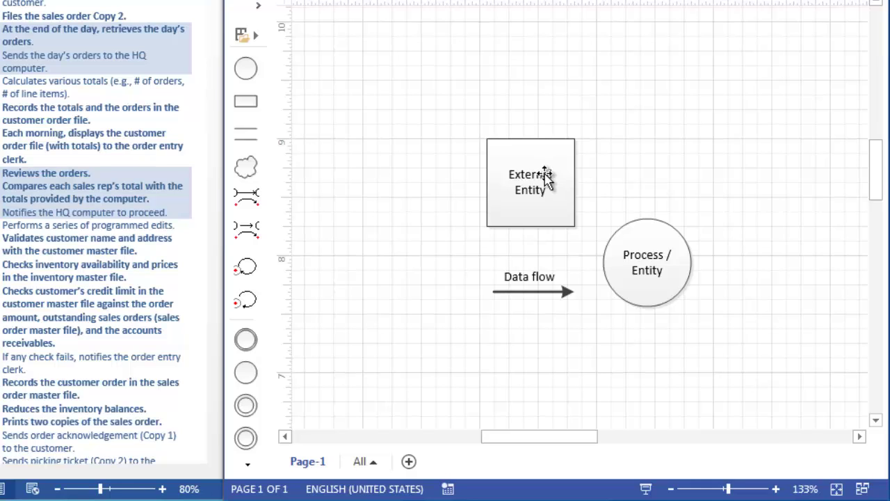
Move External Entity to the upper left, Data flow to the lower left, and the process circle up-left.
{"action": "left_click_drag", "start_coordinate": [547, 174], "coordinate": [400, 80]}
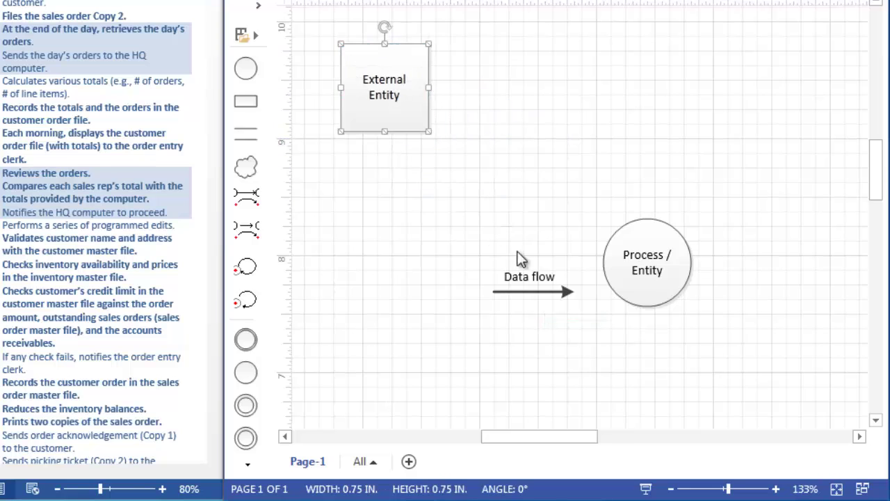
{"action": "mouse_move", "coordinate": [533, 291]}
{"action": "left_mouse_down"}
{"action": "mouse_move", "coordinate": [365, 318]}
{"action": "mouse_move", "coordinate": [359, 332]}
{"action": "left_mouse_up"}
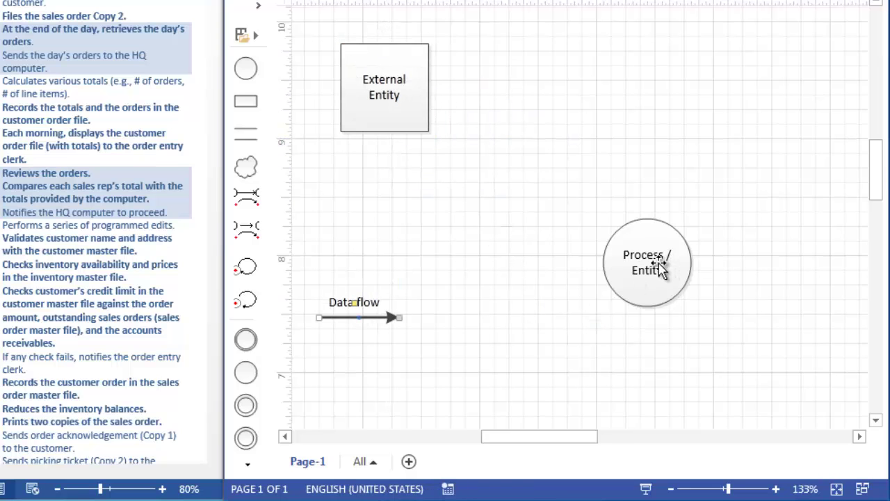
{"action": "left_click_drag", "start_coordinate": [659, 263], "coordinate": [580, 197]}
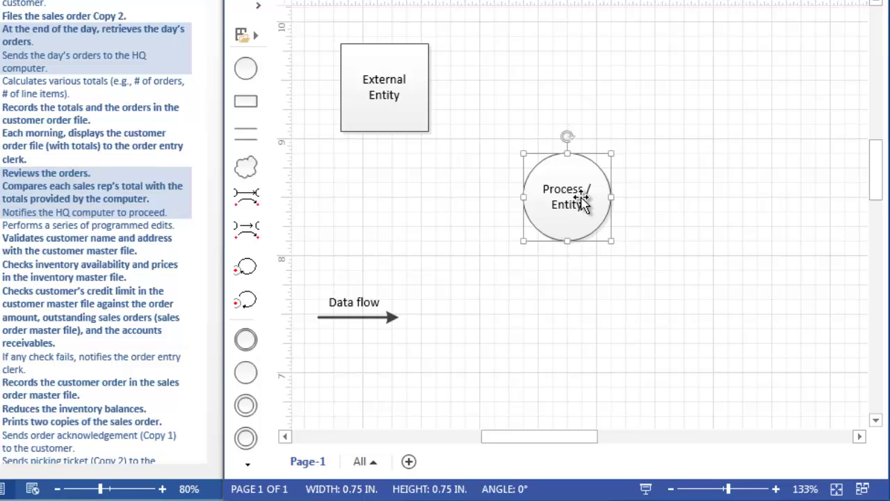
{"action": "left_click_drag", "start_coordinate": [581, 197], "coordinate": [596, 198]}
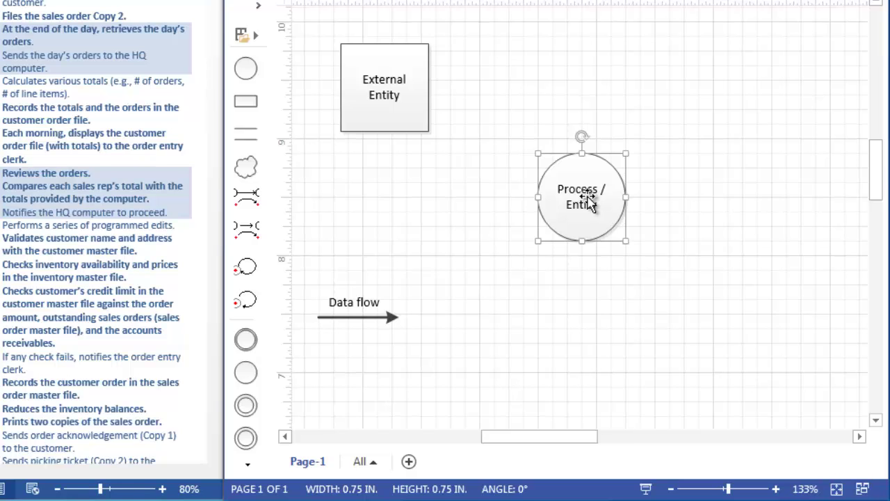
Type 'Order Entry Process' as the Process/Entity circle's label.
{"action": "double_click", "coordinate": [589, 202]}
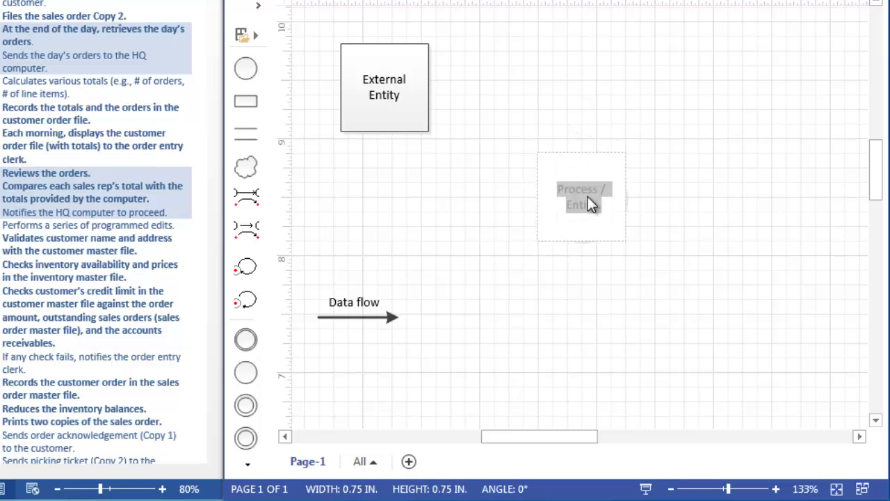
{"action": "type", "text": "Or"}
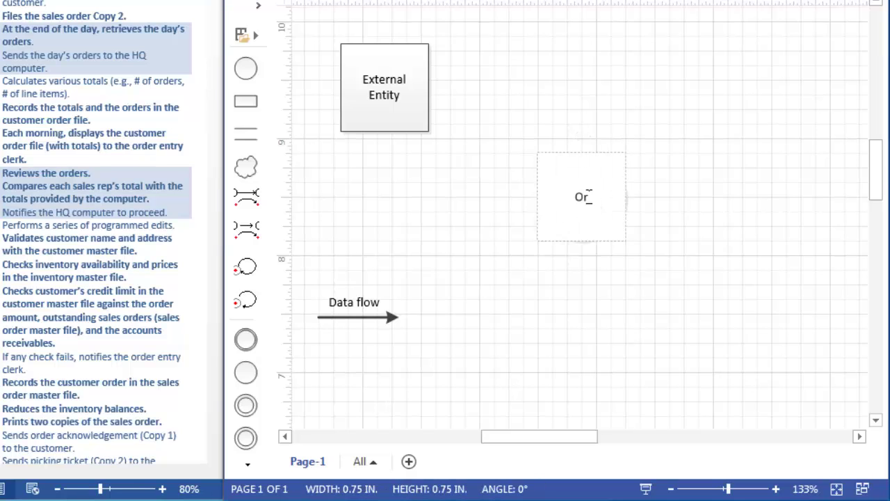
{"action": "type", "text": "der Entr"}
{"action": "type", "text": "y Process"}
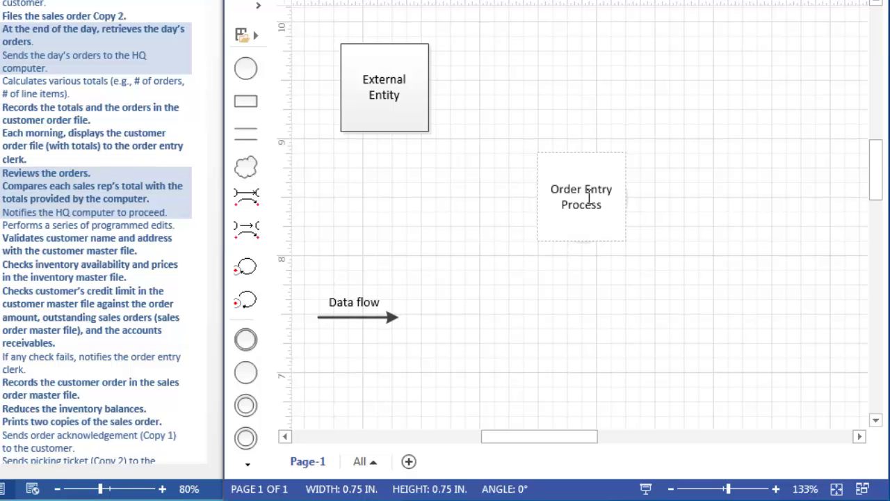
{"action": "left_click", "coordinate": [663, 291]}
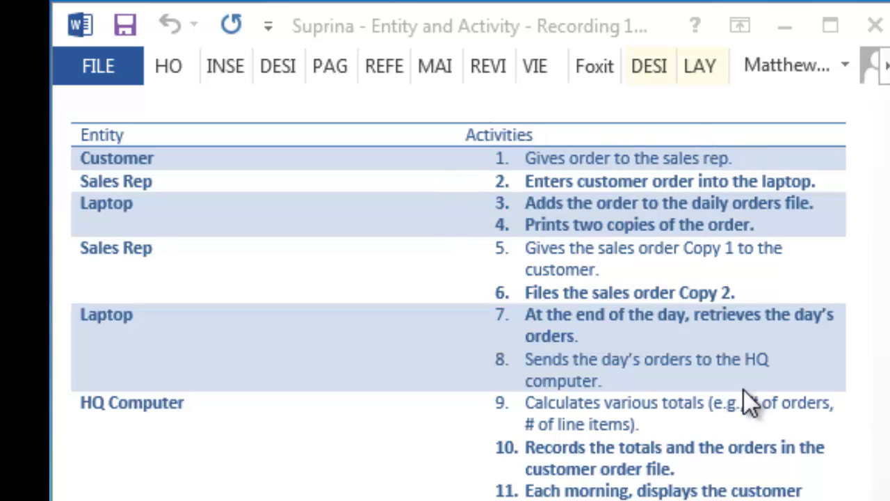
Scroll the Word activity table down to the rows ending at Warehouse.
{"action": "scroll", "coordinate": [811, 81], "scroll_direction": "down", "scroll_amount": 3}
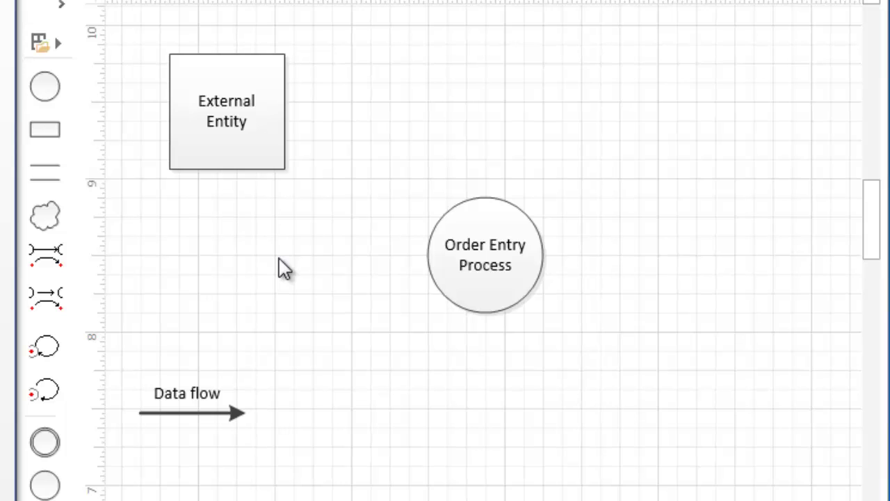
Duplicate the External Entity box and place the copies on both sides of Order Entry Process, level with it.
{"action": "left_click", "coordinate": [236, 125]}
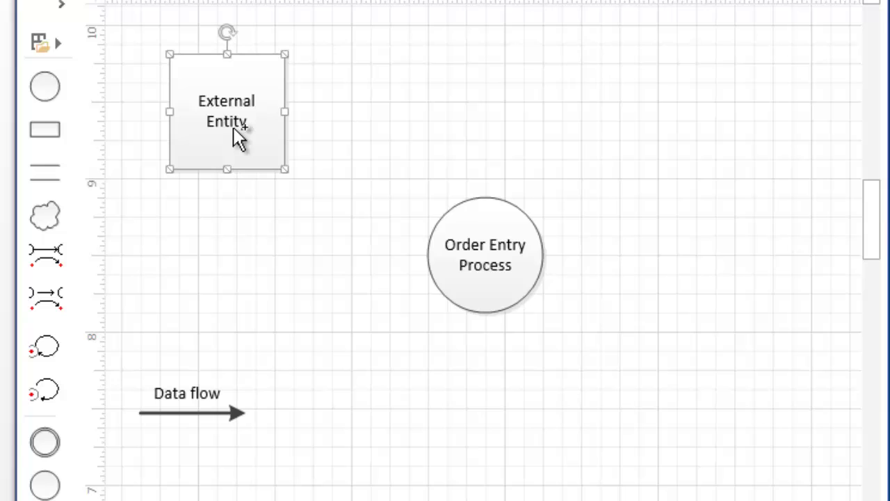
{"action": "key", "text": "ctrl+d"}
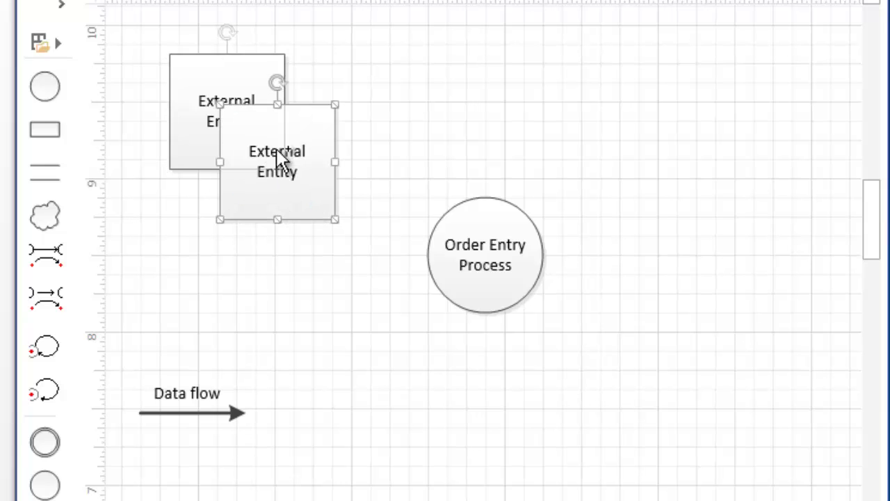
{"action": "mouse_move", "coordinate": [281, 150]}
{"action": "left_mouse_down"}
{"action": "mouse_move", "coordinate": [700, 282]}
{"action": "mouse_move", "coordinate": [758, 244]}
{"action": "left_mouse_up"}
{"action": "left_click_drag", "start_coordinate": [230, 119], "coordinate": [210, 266]}
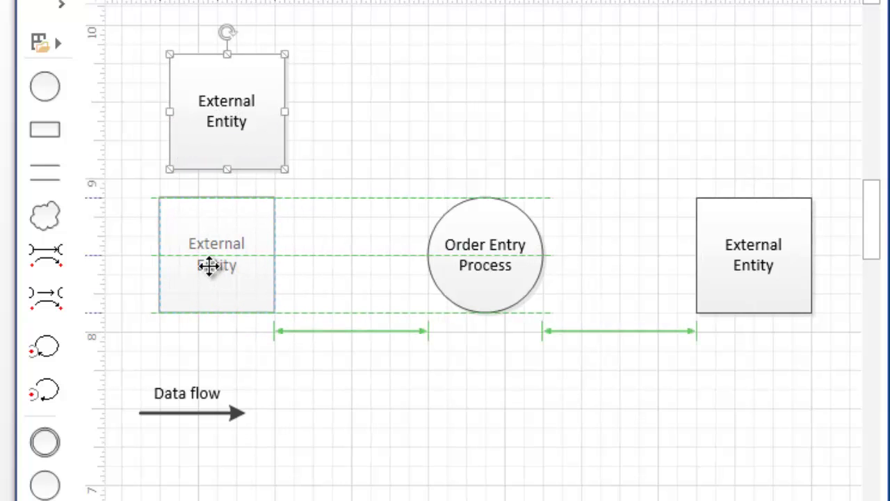
{"action": "left_click_drag", "start_coordinate": [210, 267], "coordinate": [210, 266]}
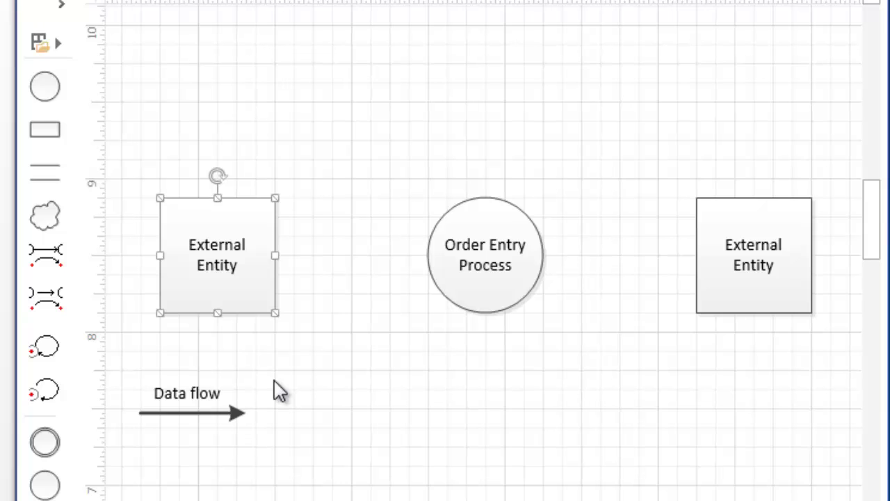
Label the left entity box 'Customer' and the right one 'Warehouse'.
{"action": "double_click", "coordinate": [219, 278]}
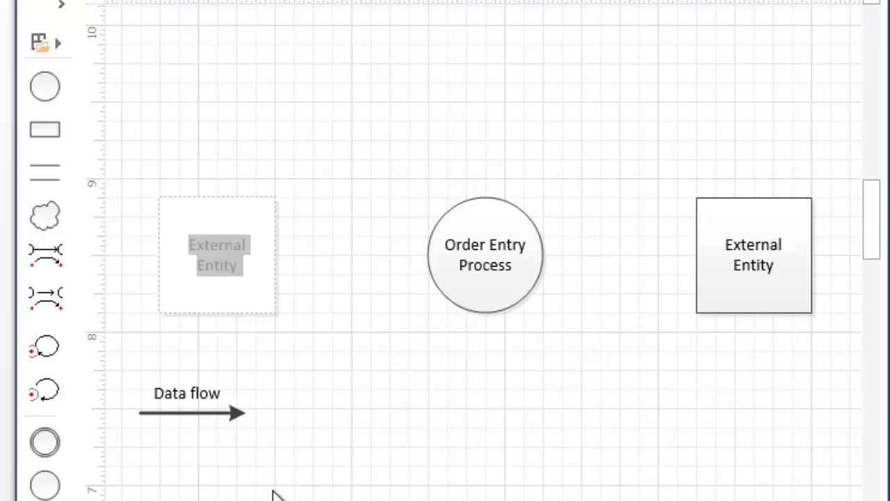
{"action": "type", "text": "Custom"}
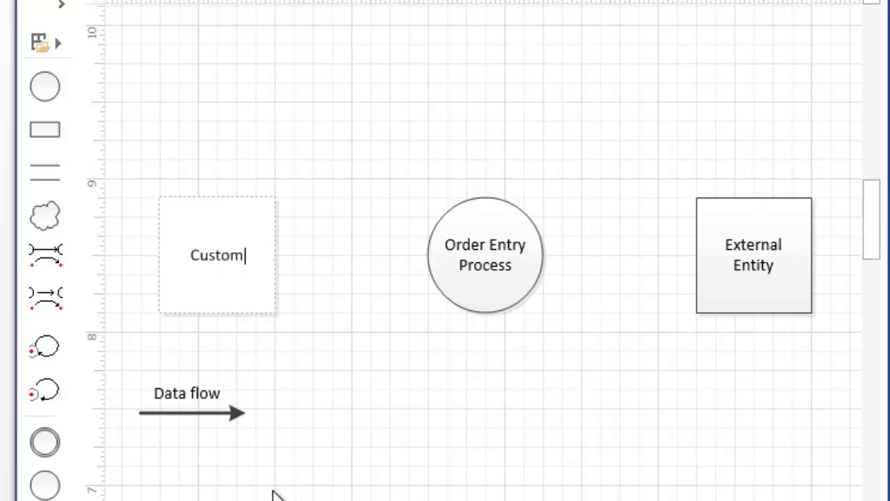
{"action": "type", "text": "er"}
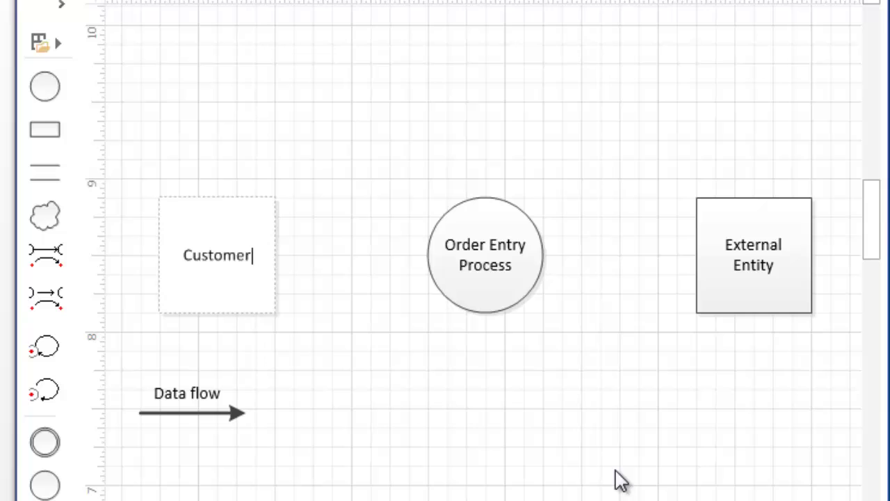
{"action": "double_click", "coordinate": [753, 268]}
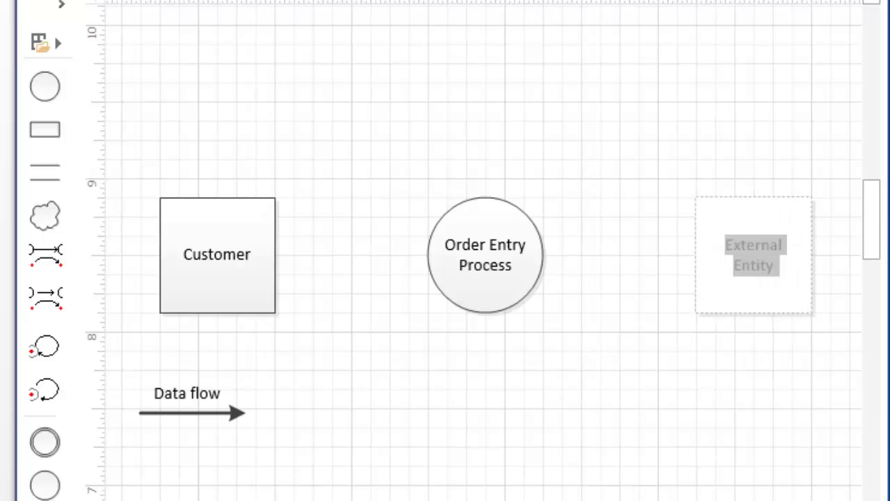
{"action": "type", "text": "Warehou"}
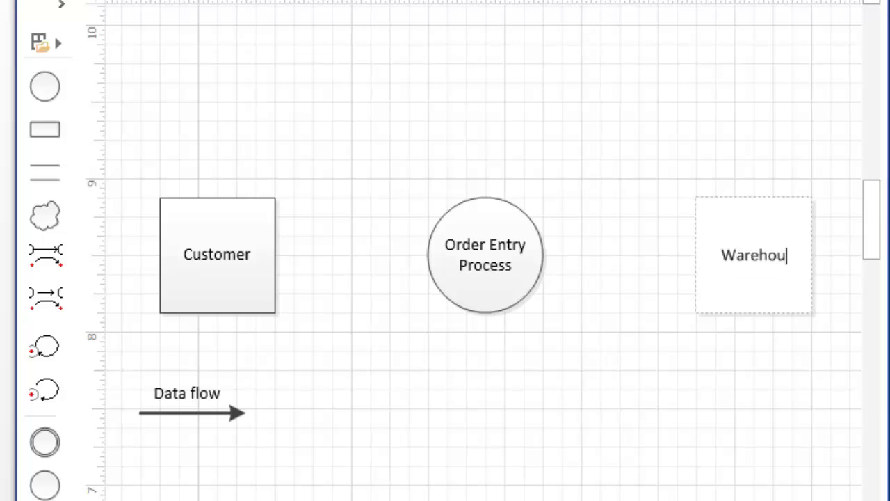
{"action": "type", "text": "se"}
{"action": "left_click", "coordinate": [416, 404]}
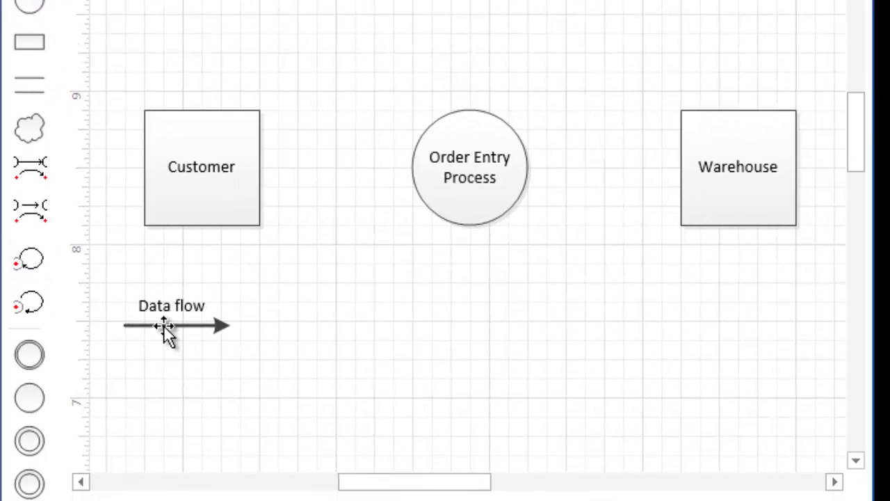
Glue the Data flow arrow from Customer to Order Entry Process and label it 'Sales Order'.
{"action": "left_click", "coordinate": [164, 327]}
{"action": "left_click_drag", "start_coordinate": [154, 325], "coordinate": [293, 167]}
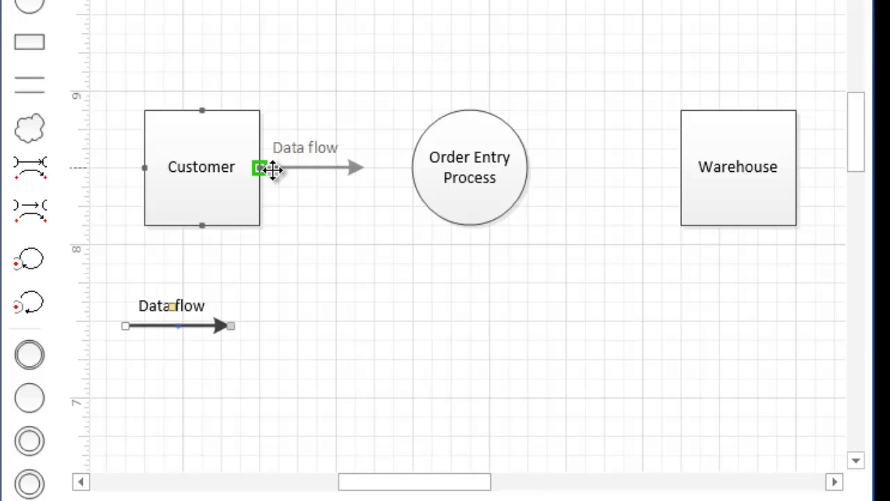
{"action": "left_click_drag", "start_coordinate": [292, 167], "coordinate": [294, 168]}
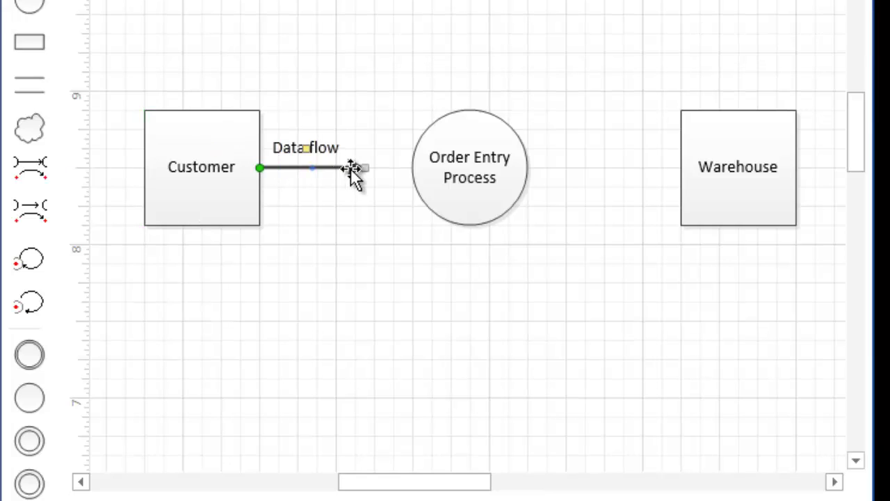
{"action": "left_click_drag", "start_coordinate": [365, 168], "coordinate": [412, 168]}
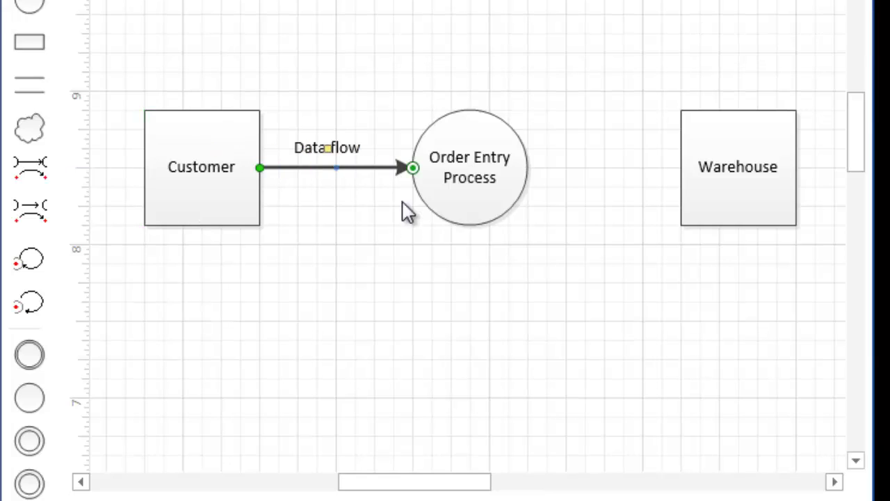
{"action": "double_click", "coordinate": [356, 166]}
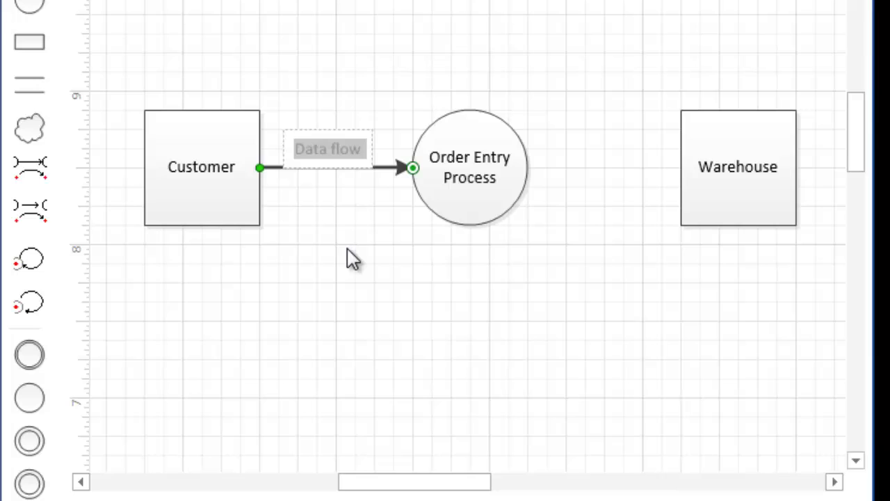
{"action": "type", "text": "Sal"}
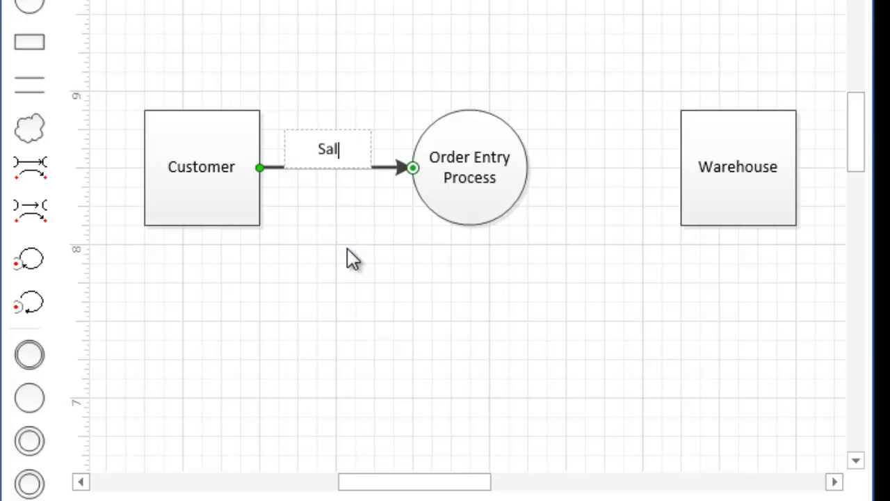
{"action": "type", "text": "es Order"}
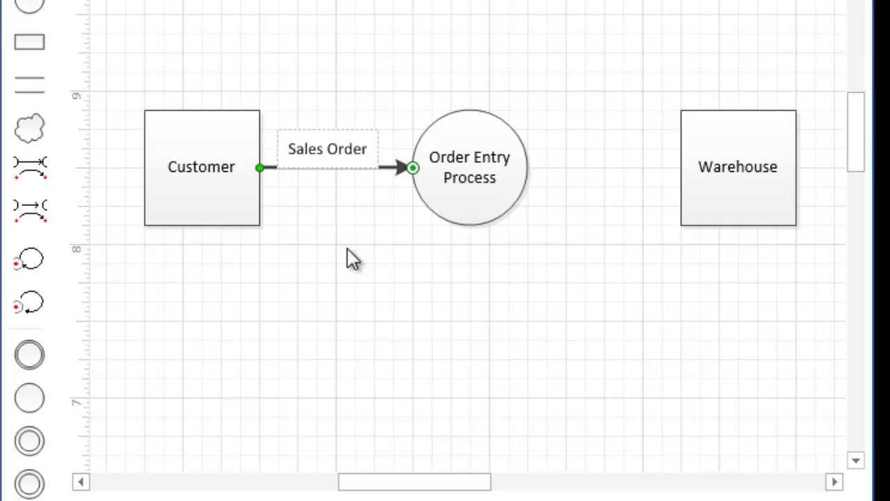
{"action": "left_click", "coordinate": [313, 241]}
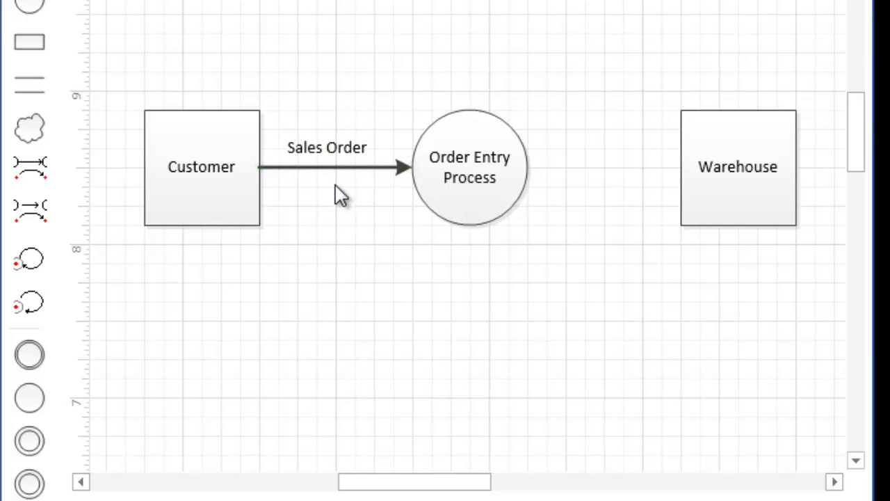
Duplicate the Sales Order flow and connect the copy from Order Entry Process to Warehouse.
{"action": "left_click", "coordinate": [337, 168]}
{"action": "key", "text": "ctrl+d"}
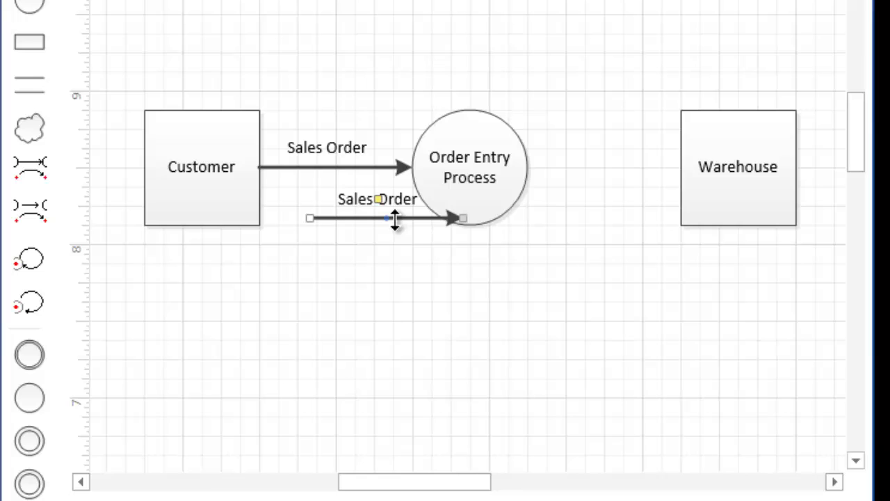
{"action": "mouse_move", "coordinate": [404, 218]}
{"action": "left_mouse_down"}
{"action": "mouse_move", "coordinate": [513, 324]}
{"action": "mouse_move", "coordinate": [606, 244]}
{"action": "mouse_move", "coordinate": [613, 194]}
{"action": "mouse_move", "coordinate": [631, 191]}
{"action": "mouse_move", "coordinate": [618, 187]}
{"action": "mouse_move", "coordinate": [644, 186]}
{"action": "mouse_move", "coordinate": [614, 189]}
{"action": "mouse_move", "coordinate": [638, 378]}
{"action": "left_mouse_up"}
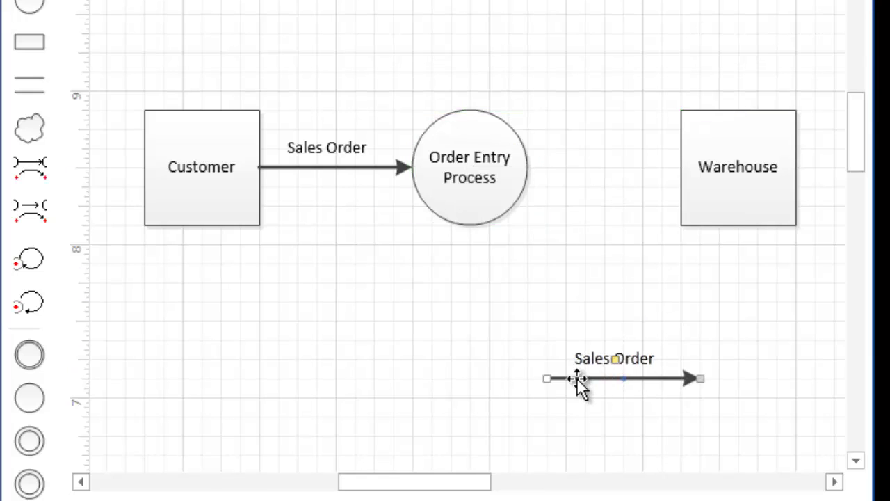
{"action": "mouse_move", "coordinate": [549, 380]}
{"action": "left_mouse_down"}
{"action": "mouse_move", "coordinate": [540, 182]}
{"action": "mouse_move", "coordinate": [528, 168]}
{"action": "left_mouse_up"}
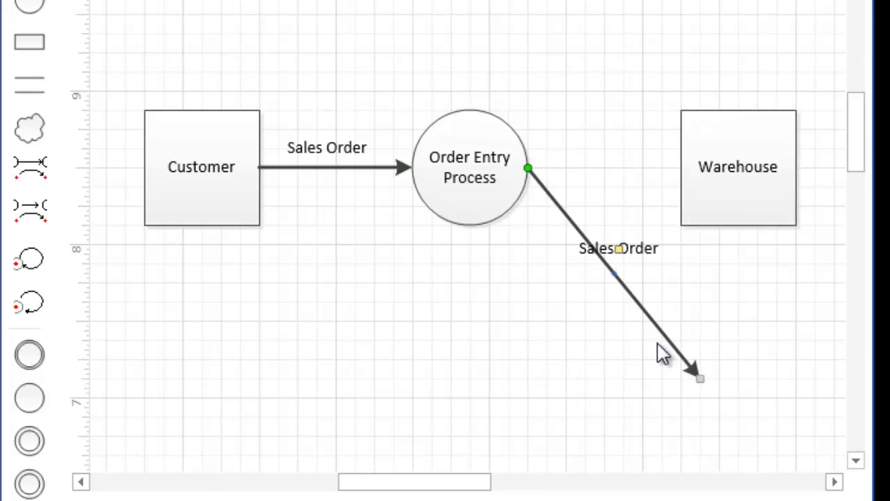
{"action": "mouse_move", "coordinate": [704, 379]}
{"action": "left_mouse_down"}
{"action": "mouse_move", "coordinate": [700, 281]}
{"action": "mouse_move", "coordinate": [675, 167]}
{"action": "left_mouse_up"}
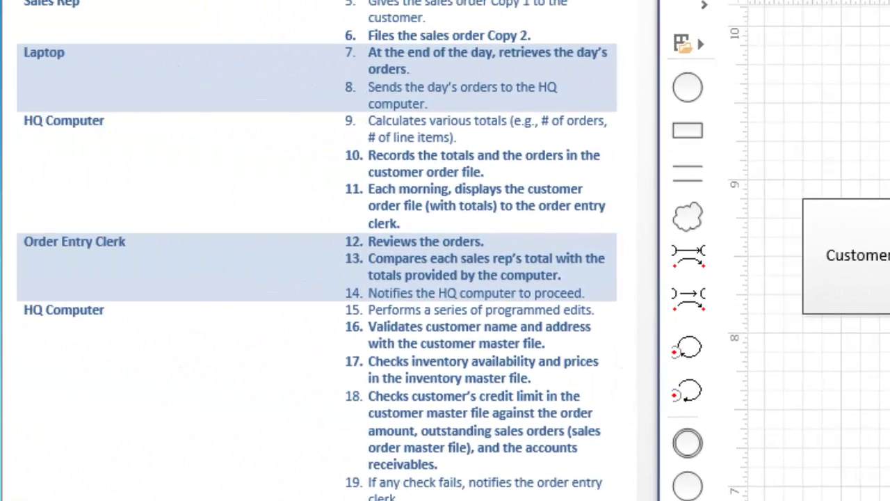
Scroll the Word procedure table down to show steps 12–24.
{"action": "scroll", "coordinate": [498, 376], "scroll_direction": "down", "scroll_amount": 5}
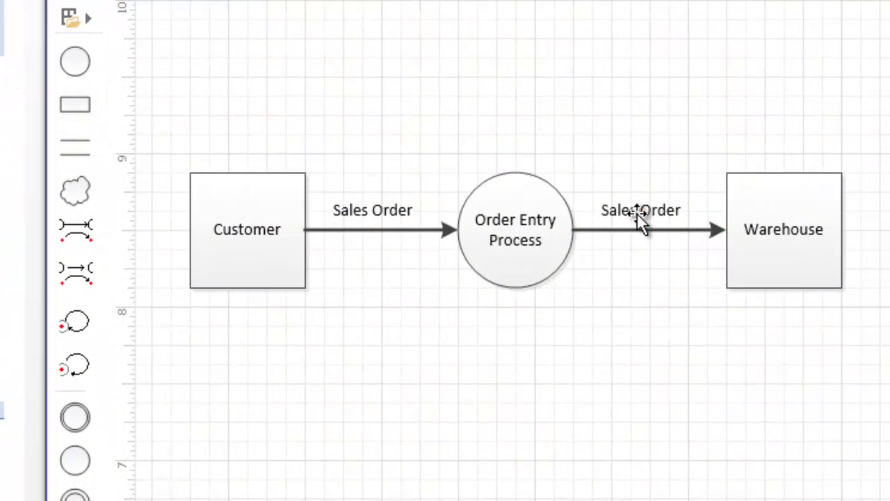
Relabel the flow into Warehouse as 'Picking Ticket'.
{"action": "double_click", "coordinate": [641, 218]}
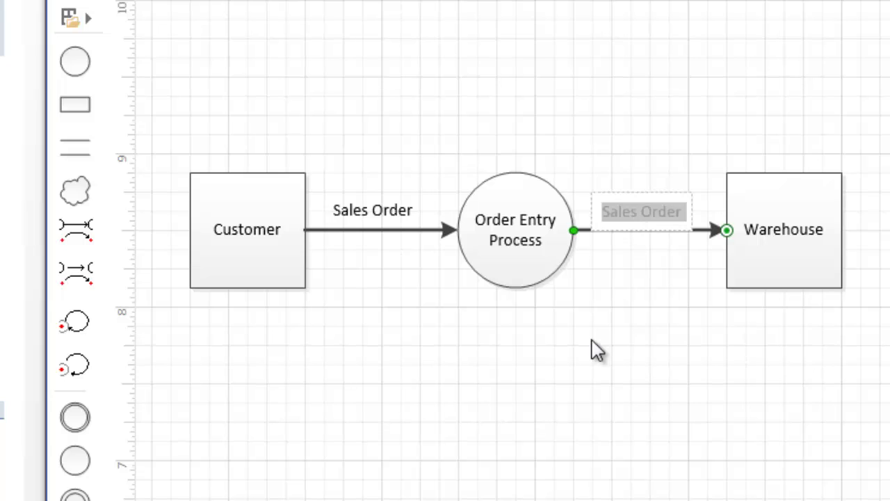
{"action": "type", "text": "Picking Ti"}
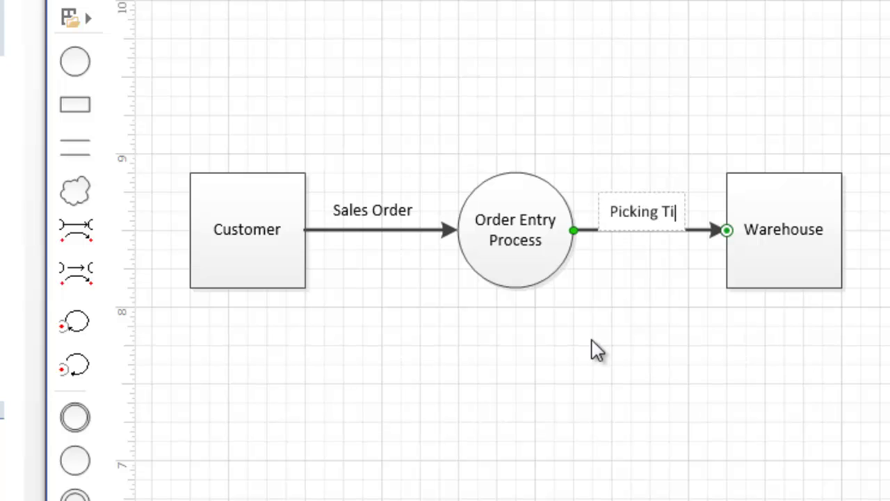
{"action": "type", "text": "cket"}
{"action": "left_click", "coordinate": [592, 342]}
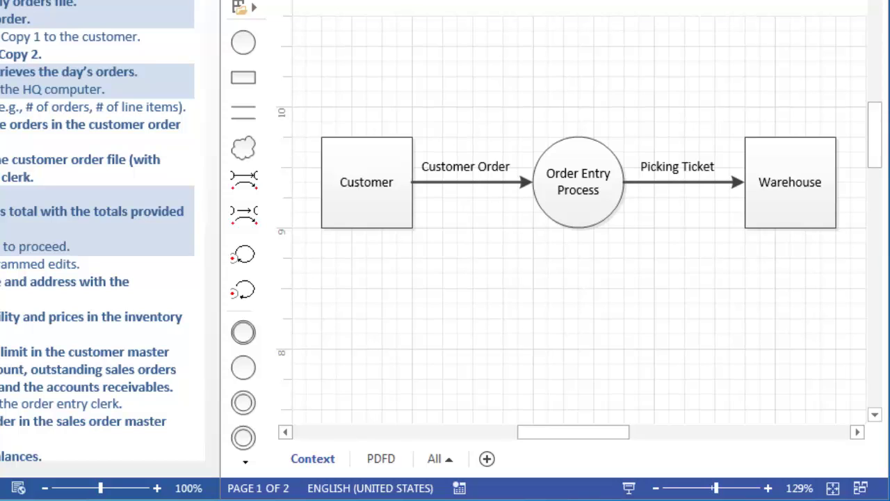
Copy the Customer Order flow and reconnect it as a curved arc from Order Entry Process to Customer.
{"action": "left_click", "coordinate": [485, 182]}
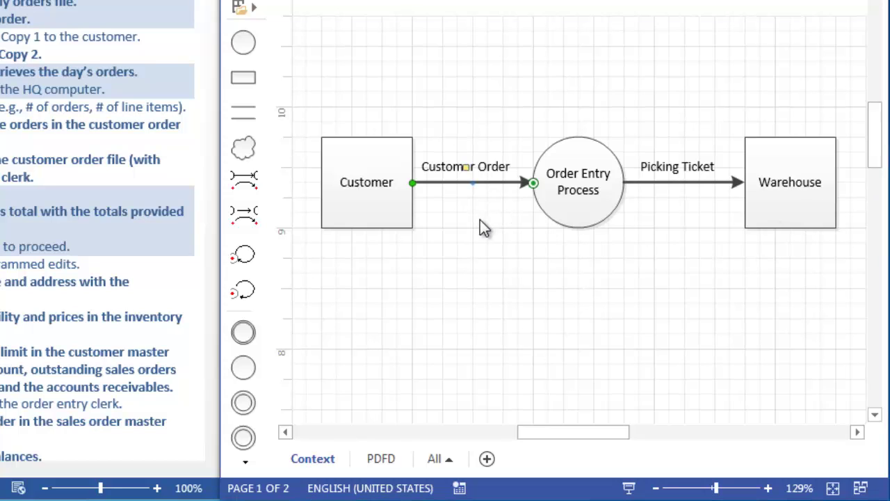
{"action": "key", "text": "ctrl+c"}
{"action": "key", "text": "ctrl+v"}
{"action": "mouse_move", "coordinate": [453, 219]}
{"action": "left_mouse_down"}
{"action": "mouse_move", "coordinate": [585, 138]}
{"action": "mouse_move", "coordinate": [569, 165]}
{"action": "left_mouse_up"}
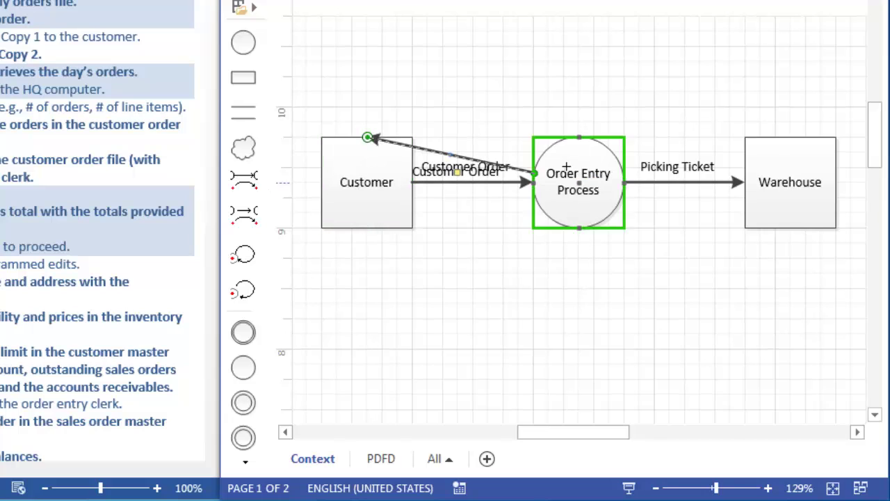
{"action": "right_click", "coordinate": [529, 171]}
{"action": "left_click", "coordinate": [629, 477]}
Move the return flow's label above the arc and add 'Acknowledgement' on a second line.
{"action": "left_click_drag", "start_coordinate": [485, 127], "coordinate": [472, 90]}
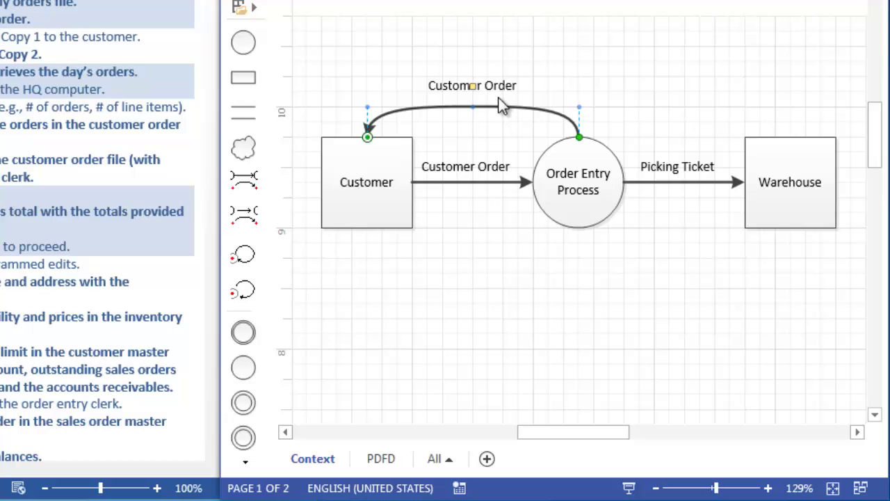
{"action": "double_click", "coordinate": [503, 86]}
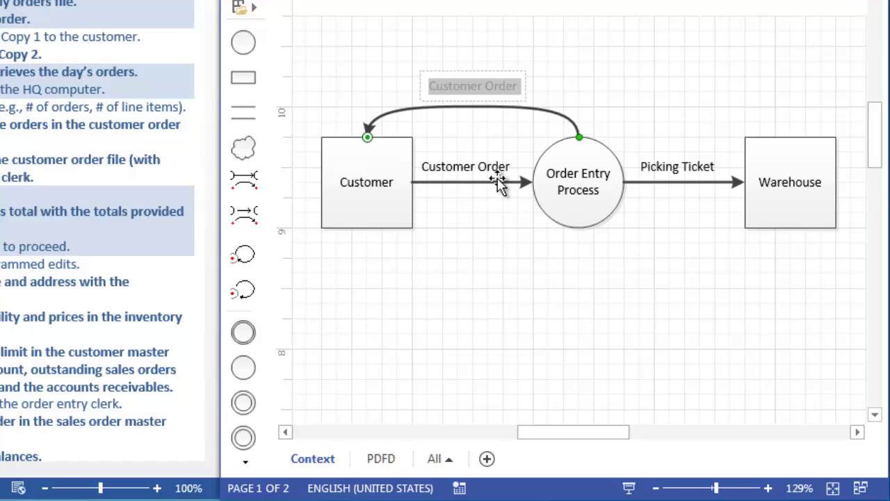
{"action": "key", "text": "End"}
{"action": "key", "text": "Return"}
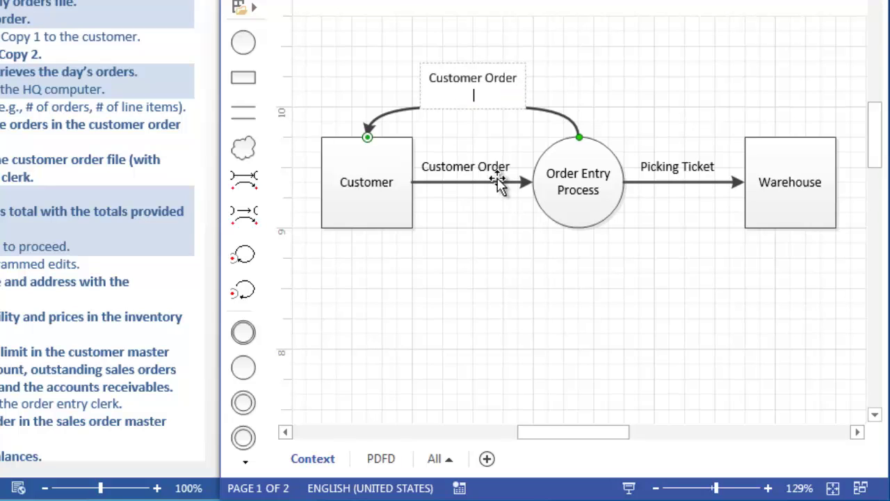
{"action": "type", "text": "Ac"}
{"action": "type", "text": "kowledgeme"}
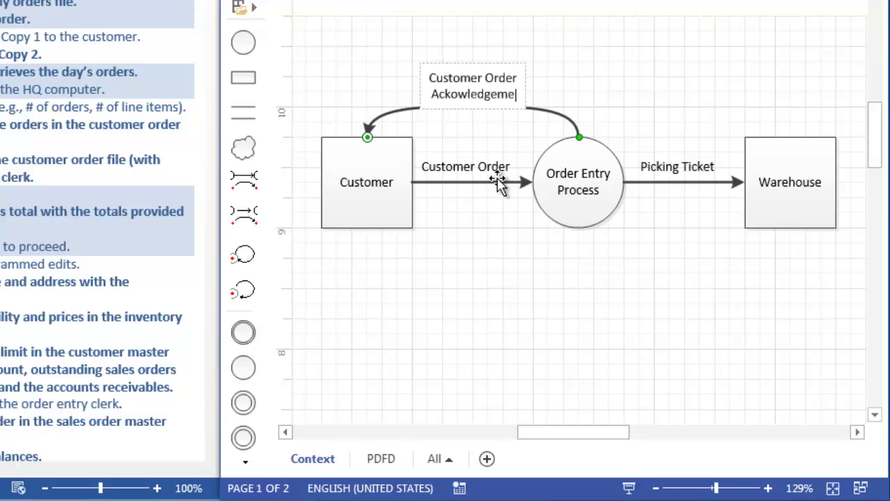
{"action": "type", "text": "nt"}
{"action": "left_click", "coordinate": [449, 233]}
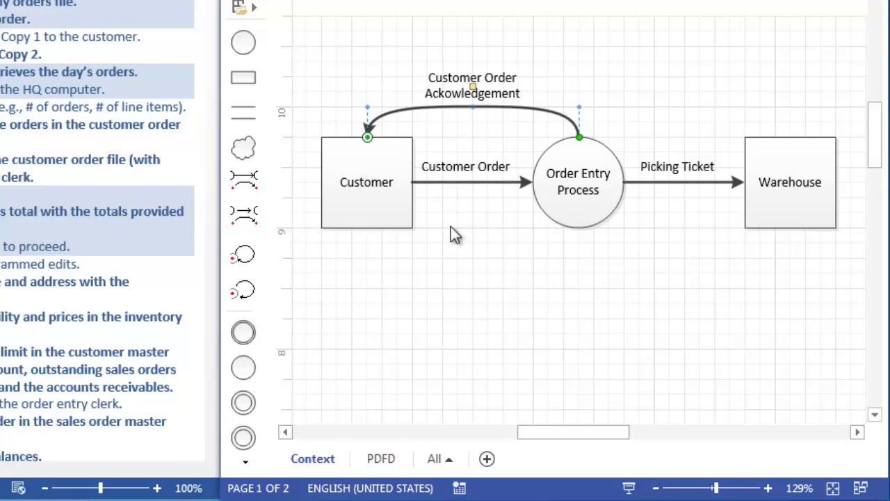